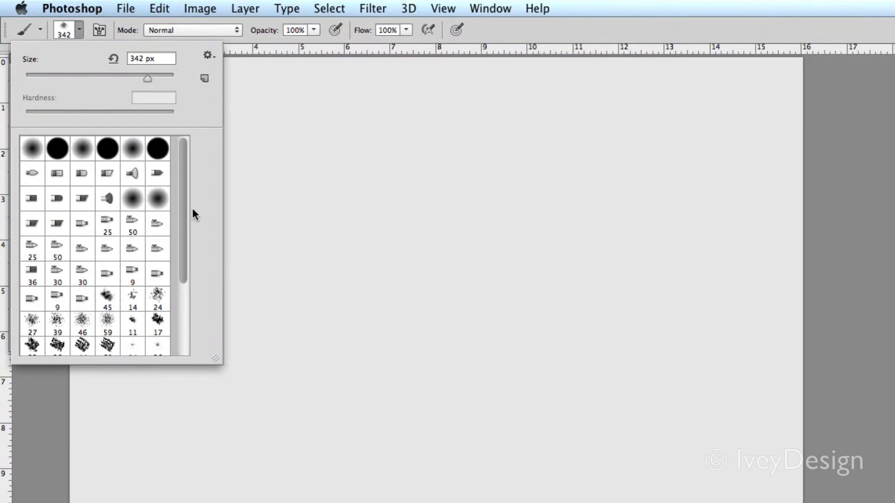
Choose the flat angle bristle brush at 300 px and paint a long looping red stroke across the canvas
mouse_move(185, 189)
mouse_down()
mouse_move(183, 286)
mouse_move(178, 194)
mouse_up()
click(82, 201)
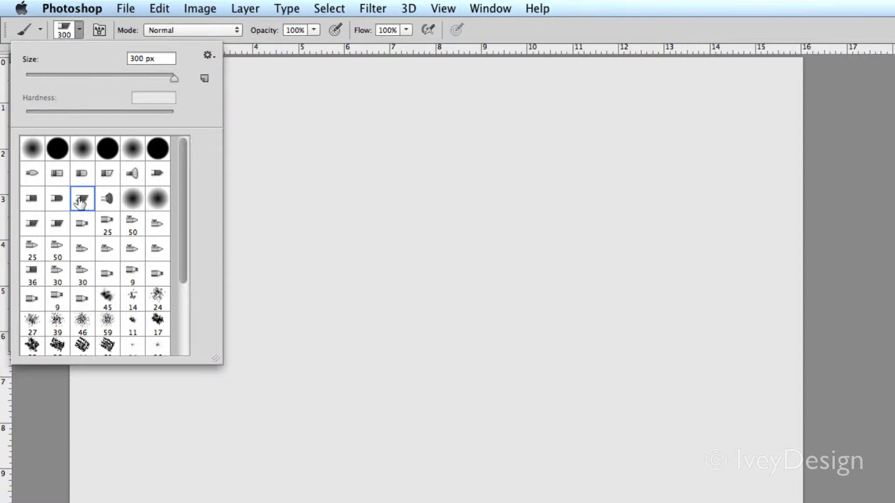
click(85, 32)
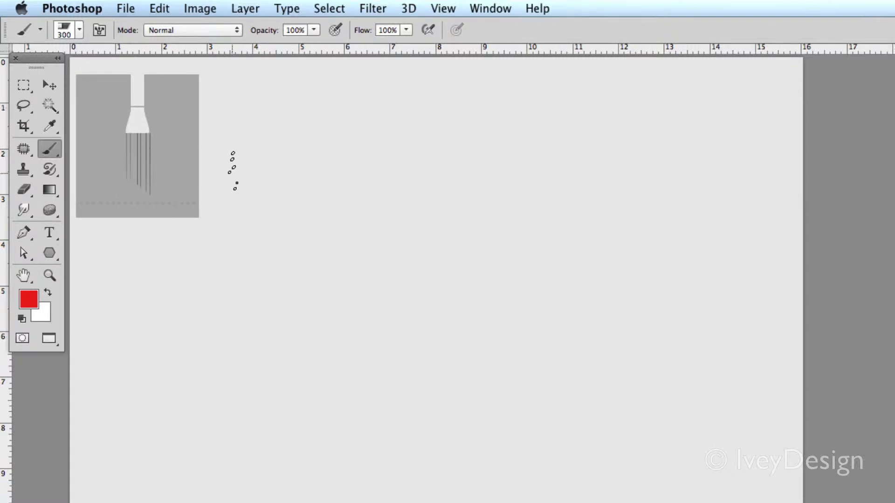
mouse_move(233, 170)
mouse_down()
mouse_move(285, 131)
mouse_move(307, 179)
mouse_move(389, 228)
mouse_move(569, 200)
mouse_move(562, 135)
mouse_move(509, 146)
mouse_move(534, 218)
mouse_move(681, 222)
mouse_move(693, 318)
mouse_move(338, 294)
mouse_move(189, 308)
mouse_move(274, 269)
mouse_move(396, 357)
mouse_move(497, 353)
mouse_up()
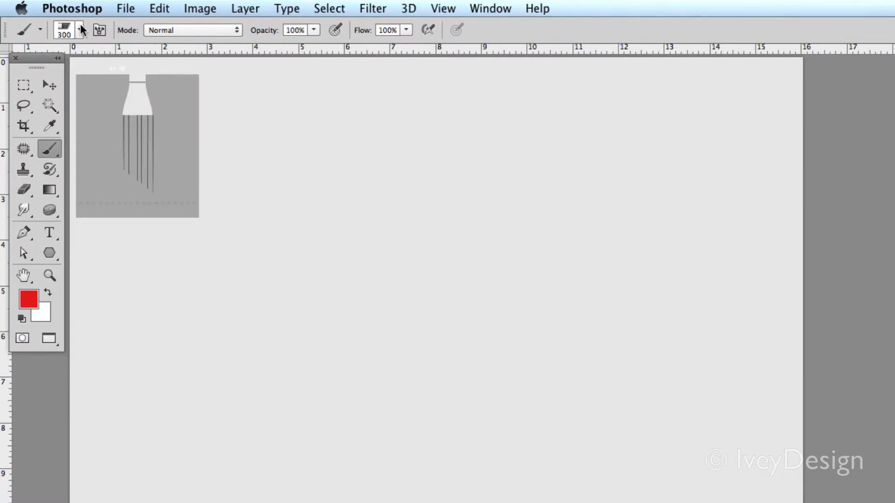
Choose the 59 spatter brush, set its size to 247 px and stamp three small red dabs on the canvas
click(80, 30)
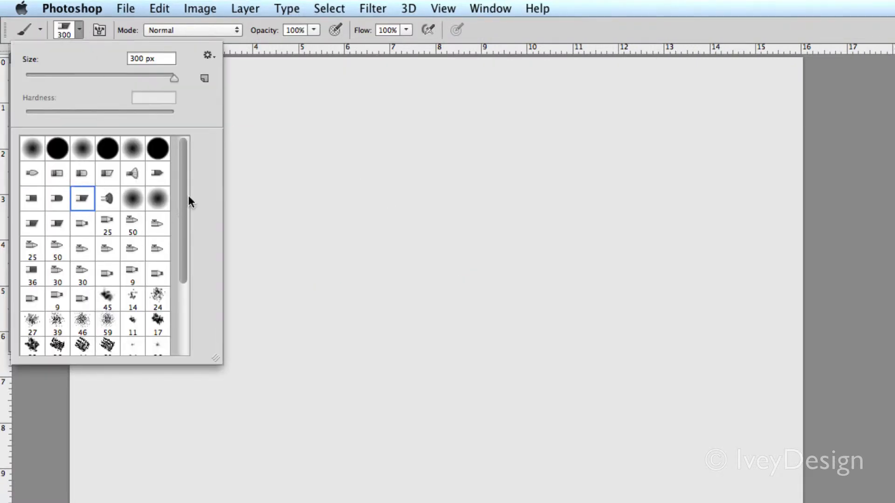
drag(187, 199, 190, 274)
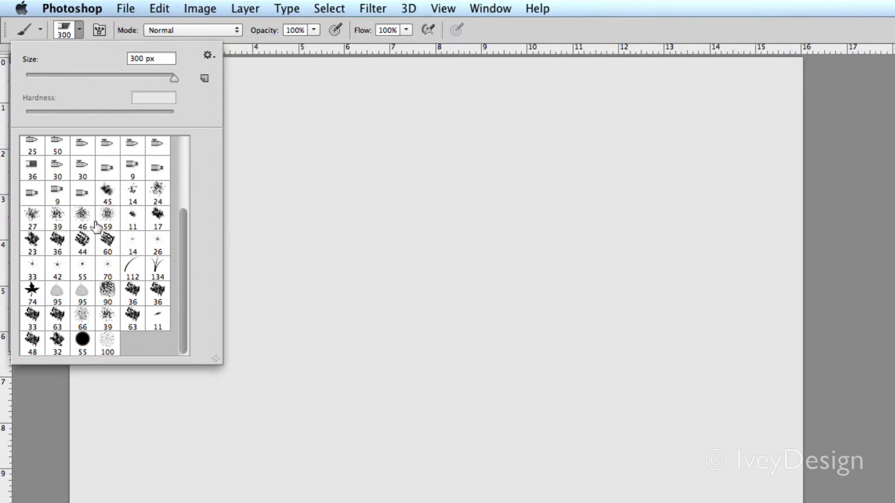
click(104, 220)
click(126, 77)
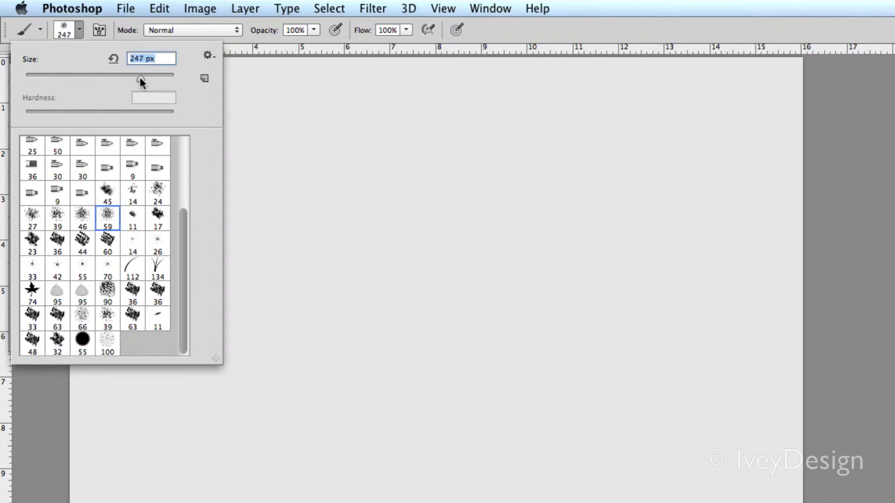
click(85, 34)
click(168, 150)
click(210, 155)
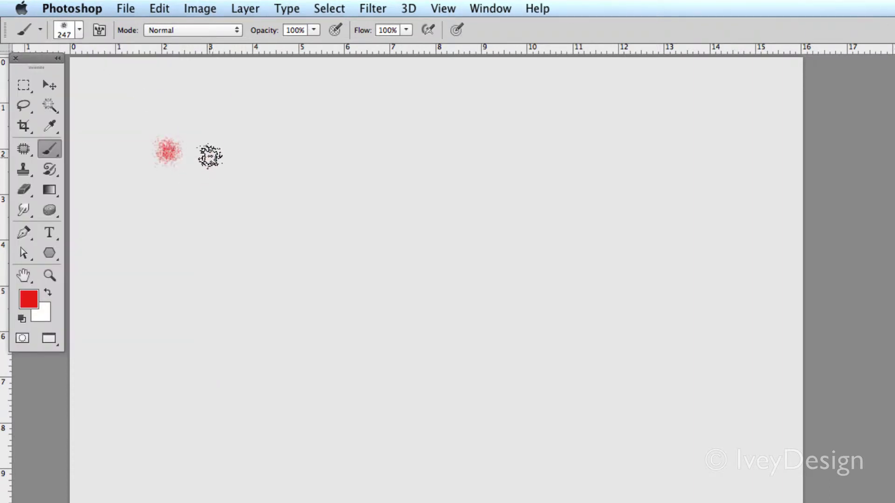
click(280, 197)
Set the spatter brush size to 479 px and stamp several larger red dabs around the small ones
click(79, 30)
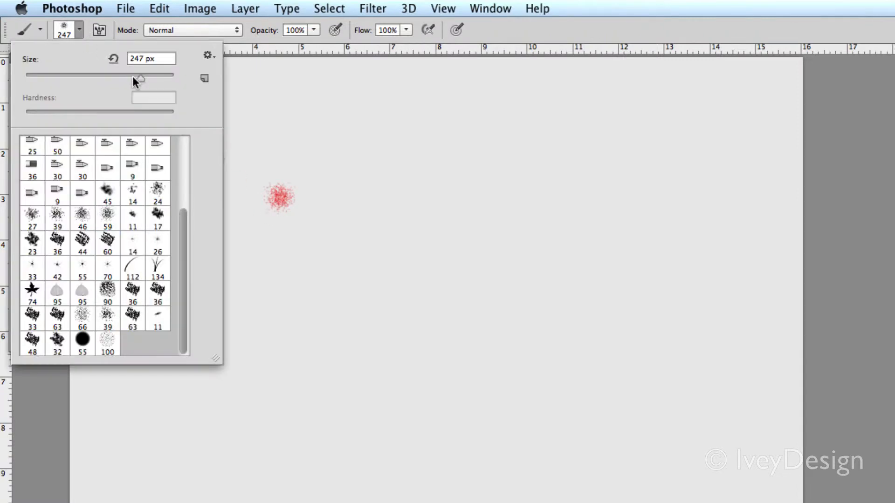
drag(154, 77, 157, 76)
click(266, 130)
click(326, 145)
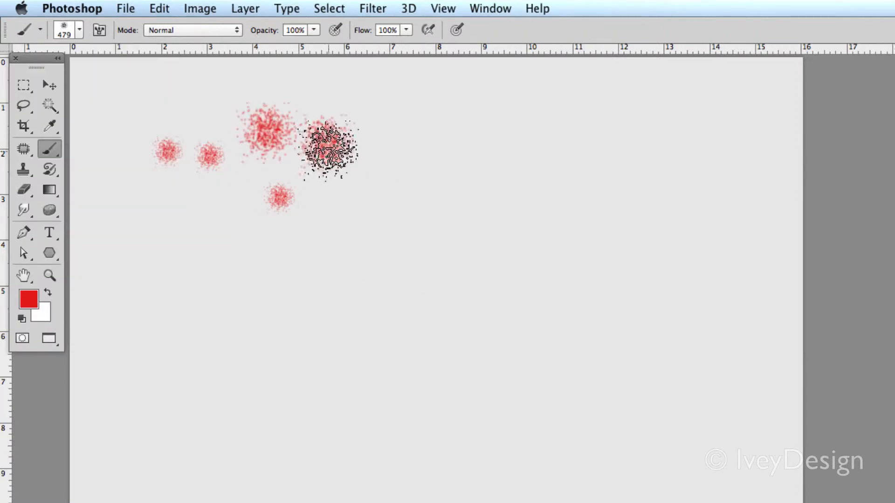
click(421, 205)
click(381, 181)
click(338, 200)
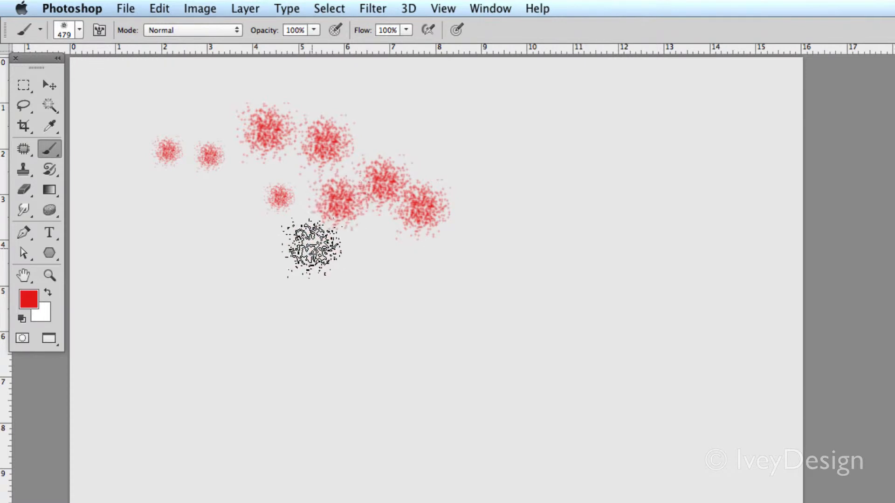
click(221, 212)
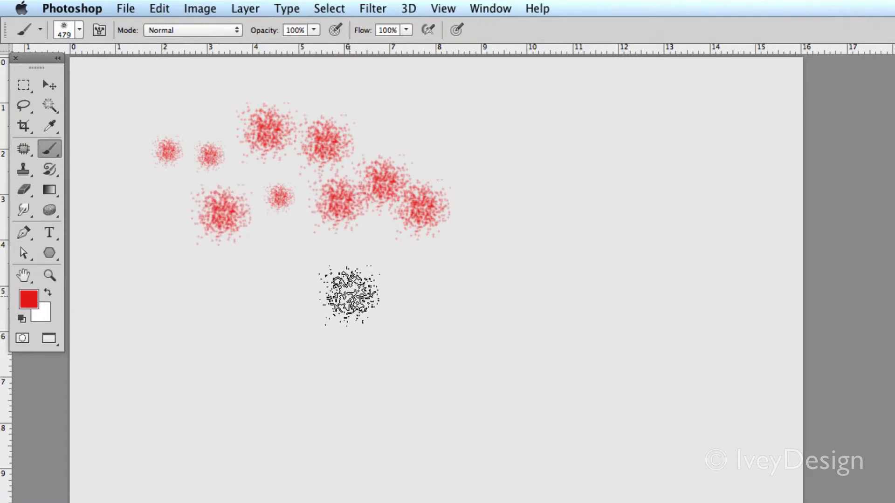
Paint a thick wavy spatter stroke across the upper canvas and add more spatter dabs below and beside it
mouse_move(375, 140)
mouse_down()
mouse_move(407, 111)
mouse_move(494, 188)
mouse_move(729, 100)
mouse_up()
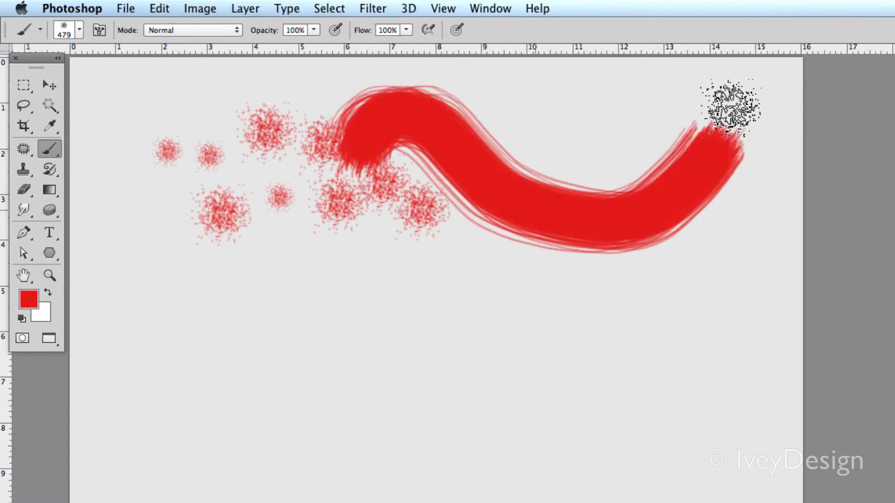
click(434, 170)
click(407, 168)
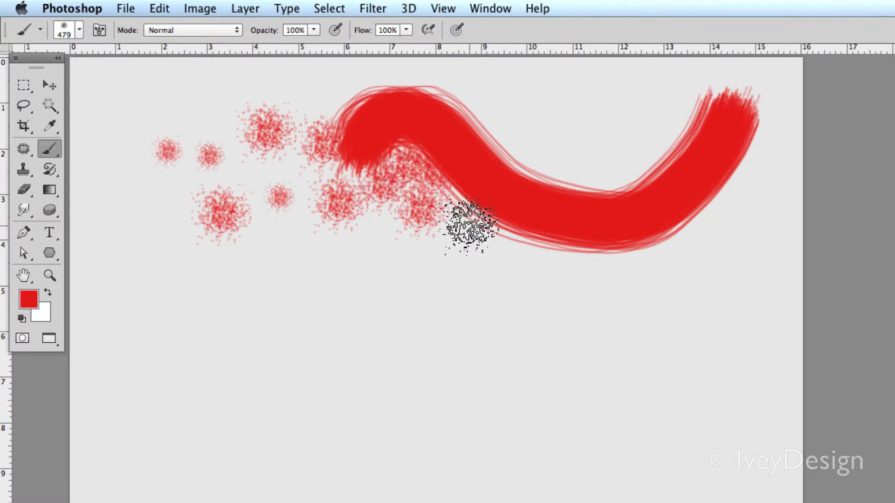
click(469, 225)
drag(471, 226, 495, 250)
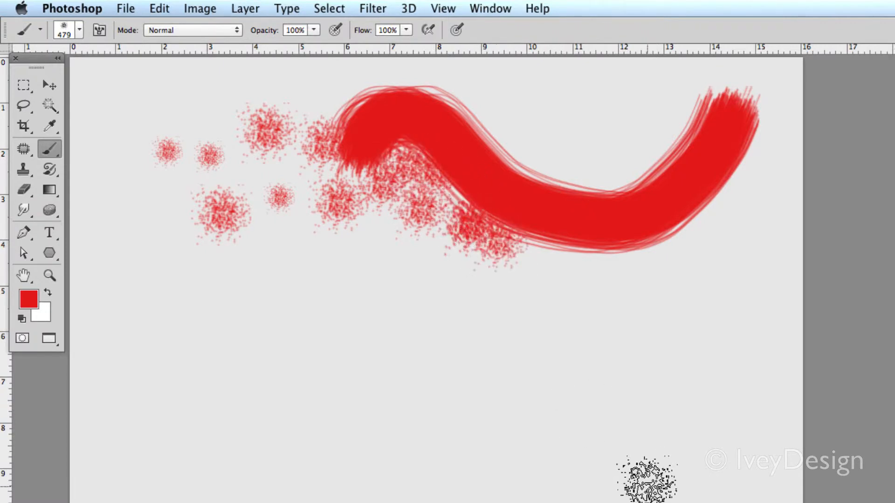
click(339, 201)
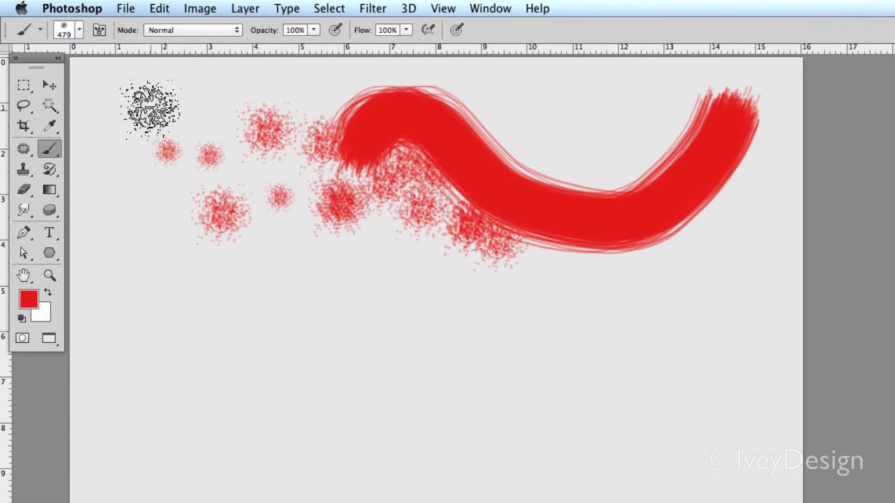
Choose the second 95 leaf brush at 95 px and stamp small leaves on the empty area below the spatter
click(80, 29)
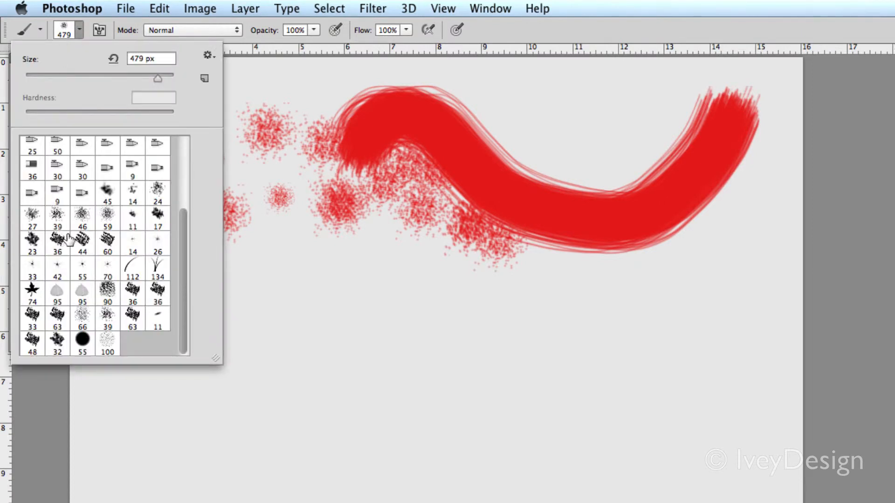
click(57, 294)
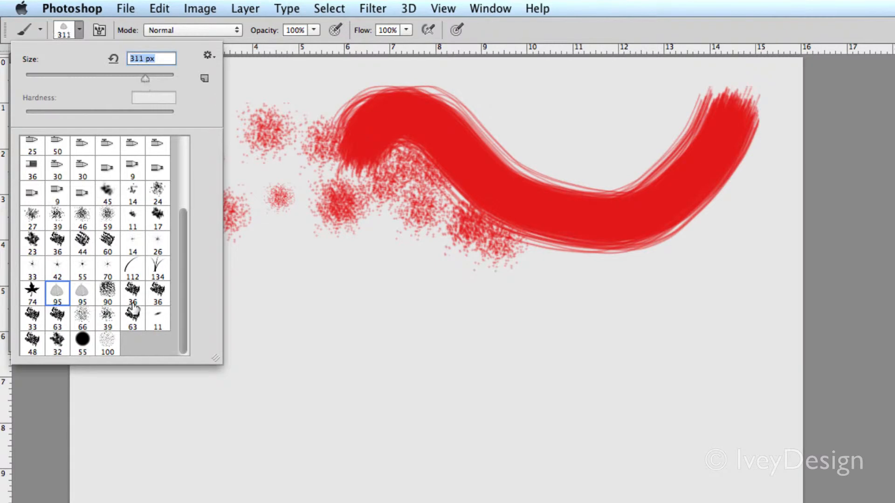
click(82, 292)
click(86, 31)
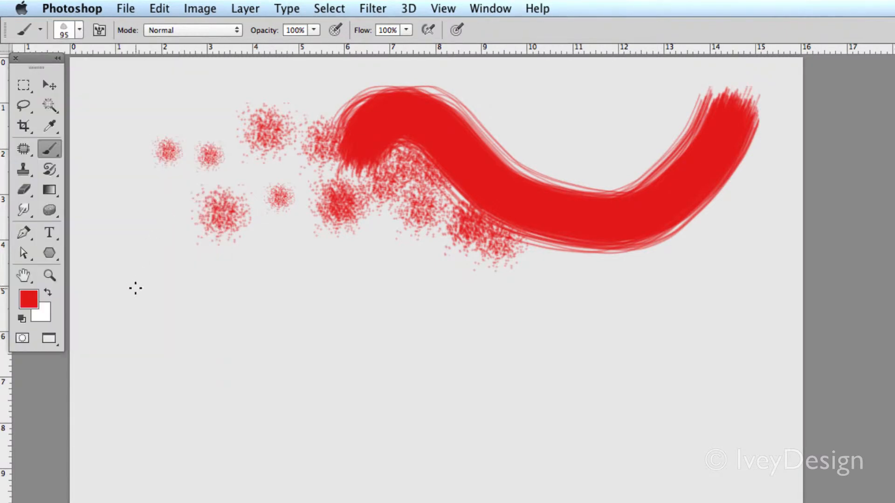
click(135, 288)
Set the leaf brush size to 974 px and stamp several large leaves across the middle of the canvas
click(81, 31)
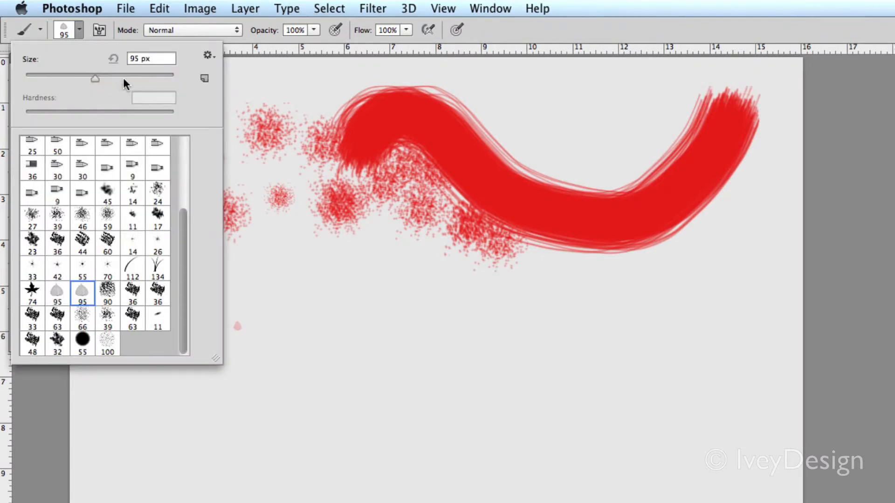
click(268, 215)
click(269, 197)
click(335, 324)
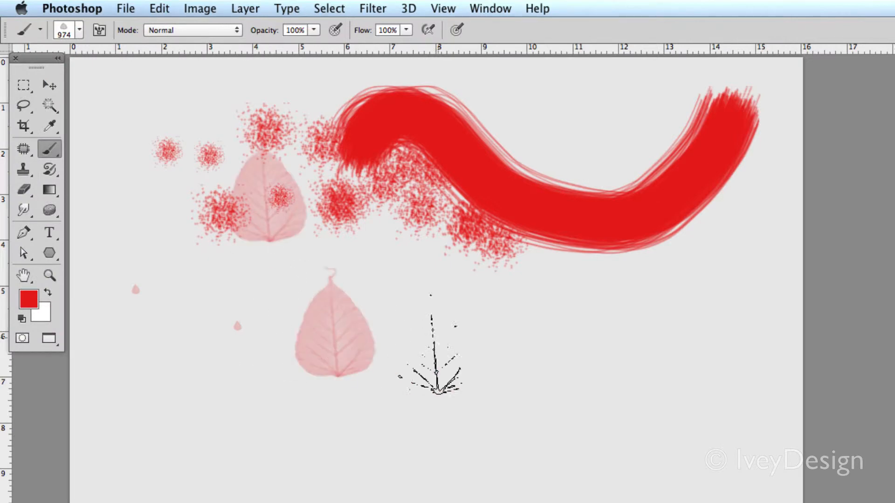
click(518, 341)
click(190, 280)
click(515, 342)
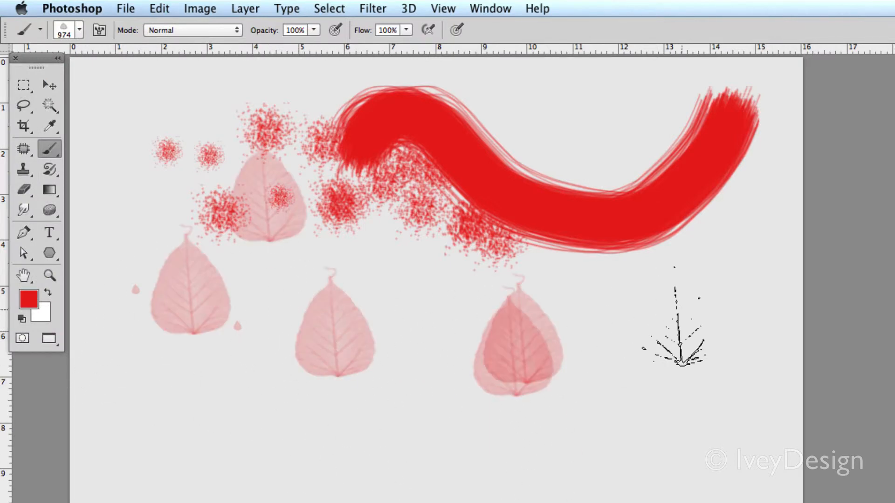
click(682, 312)
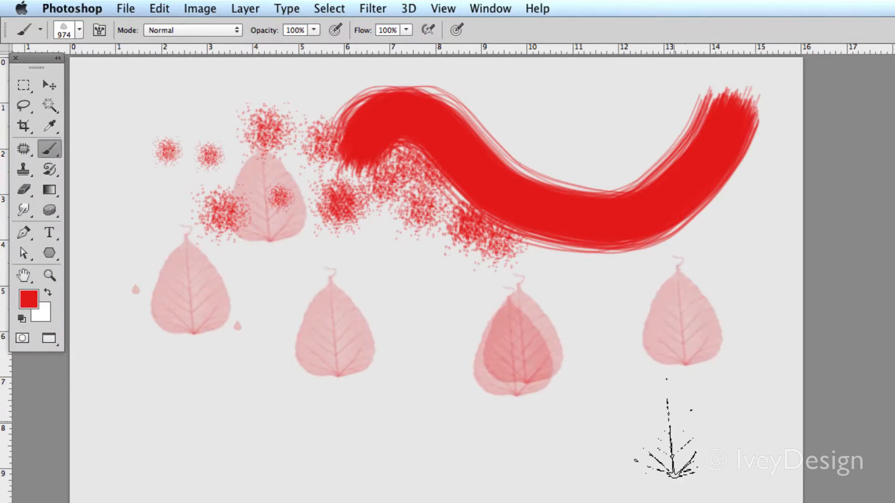
Choose the scattering 95 leaf brush, set its size to 447 px and paint scattered leaves across the canvas
click(80, 30)
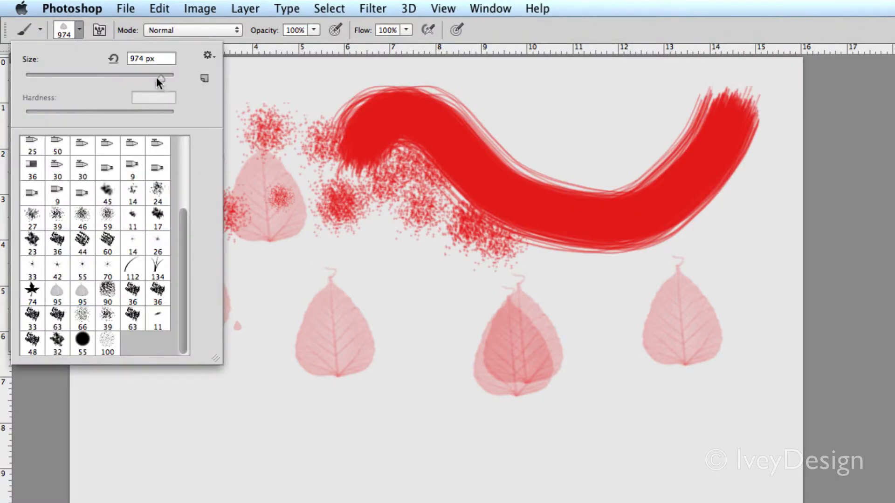
click(57, 293)
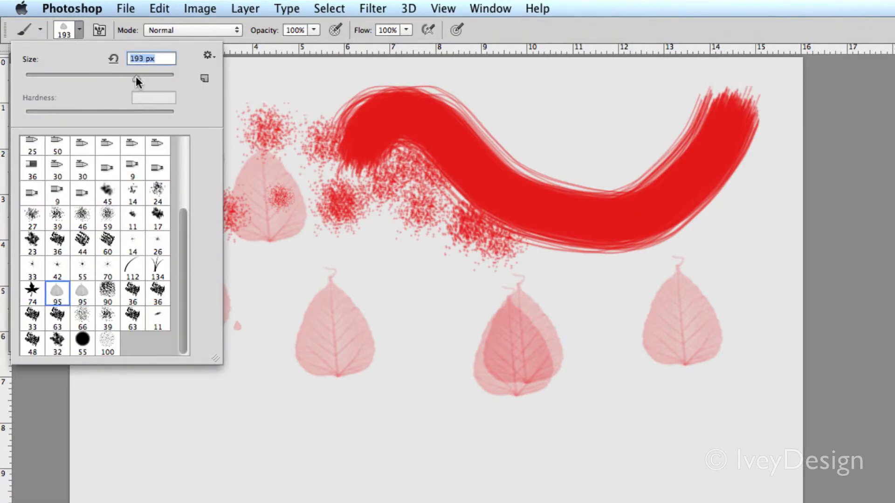
click(99, 30)
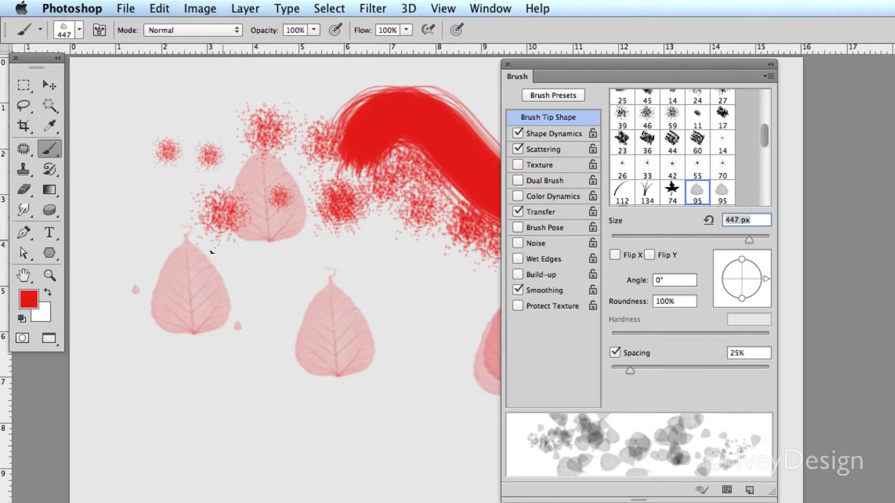
click(507, 64)
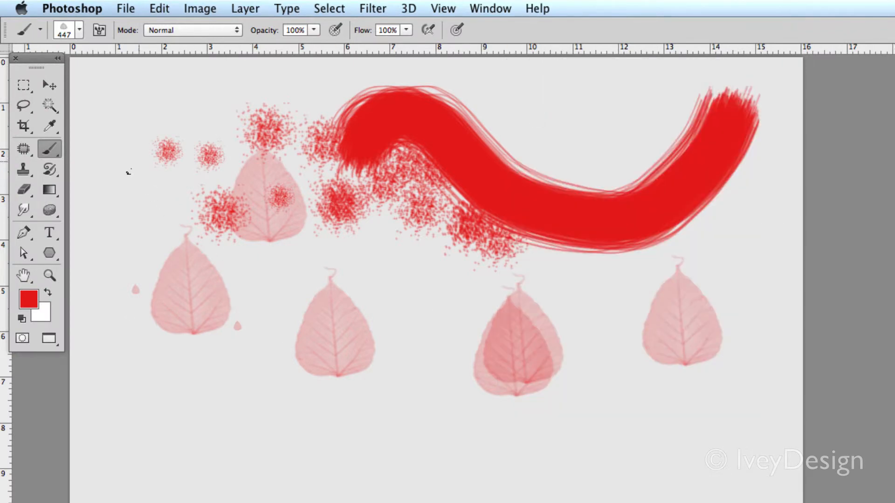
mouse_move(128, 172)
mouse_down()
mouse_move(140, 233)
mouse_move(449, 407)
mouse_move(702, 356)
mouse_move(727, 320)
mouse_up()
mouse_move(109, 365)
mouse_down()
mouse_move(118, 490)
mouse_move(324, 447)
mouse_move(268, 296)
mouse_move(550, 267)
mouse_move(699, 375)
mouse_up()
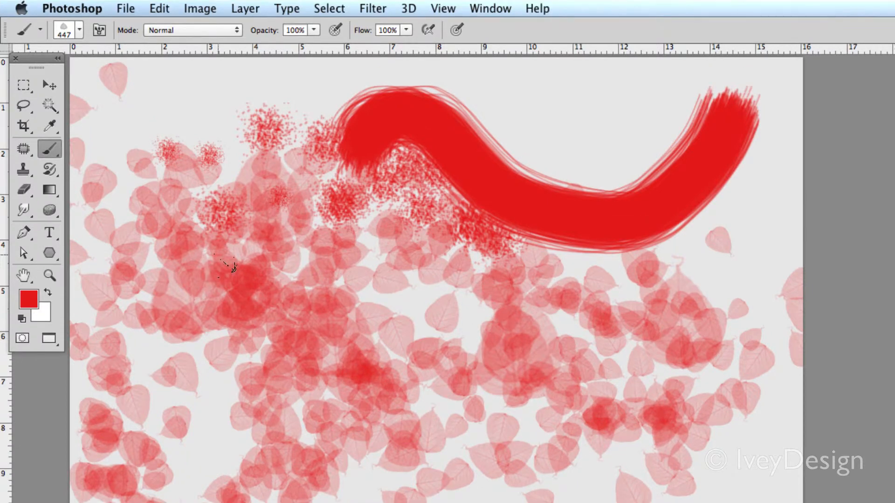
Clear the painted canvas with a fill and choose a hard round brush at 447 px with 100% hardness
key(shift+BackSpace)
key(Return)
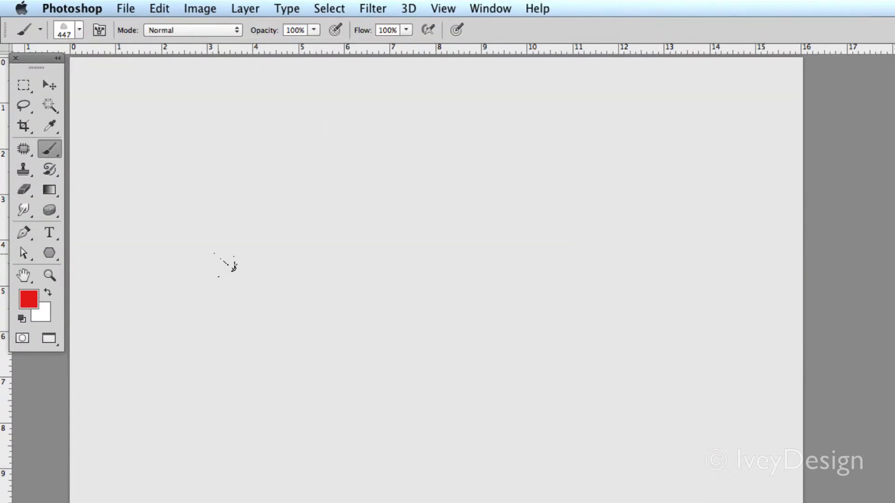
click(80, 30)
drag(180, 248, 176, 152)
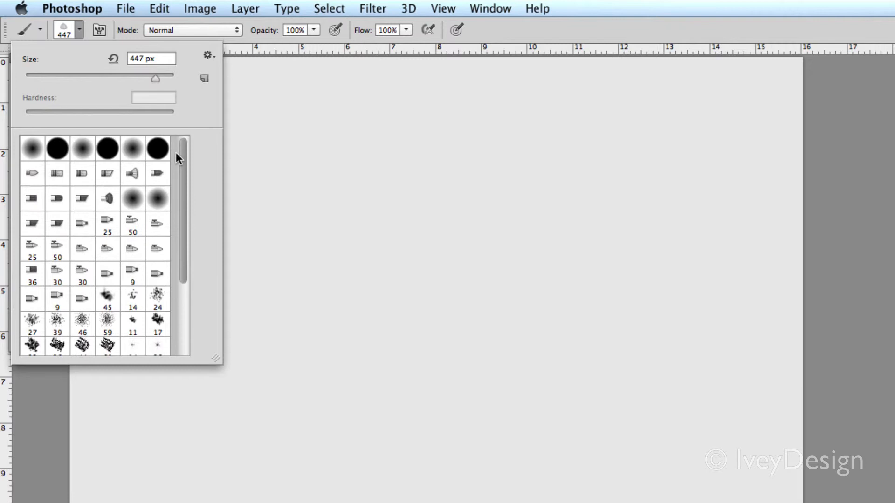
click(103, 152)
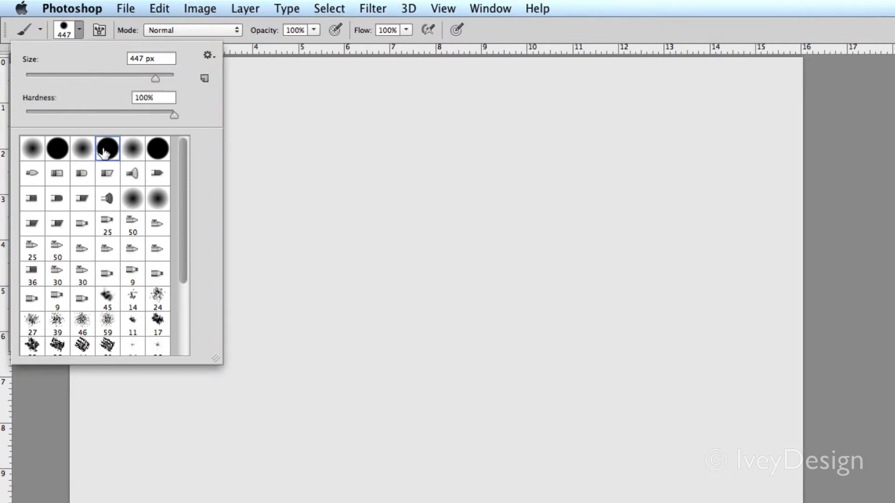
click(83, 33)
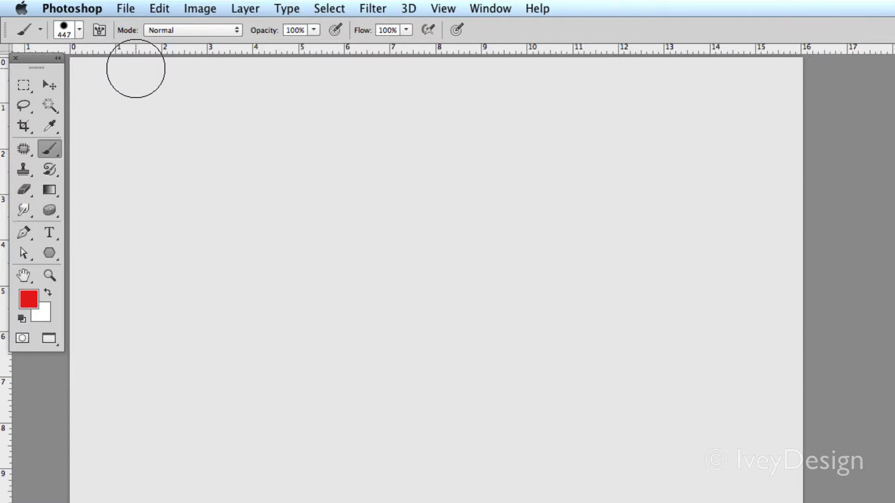
Keep the brush blending mode at Normal and paint a wavy red stroke across the upper canvas
click(170, 30)
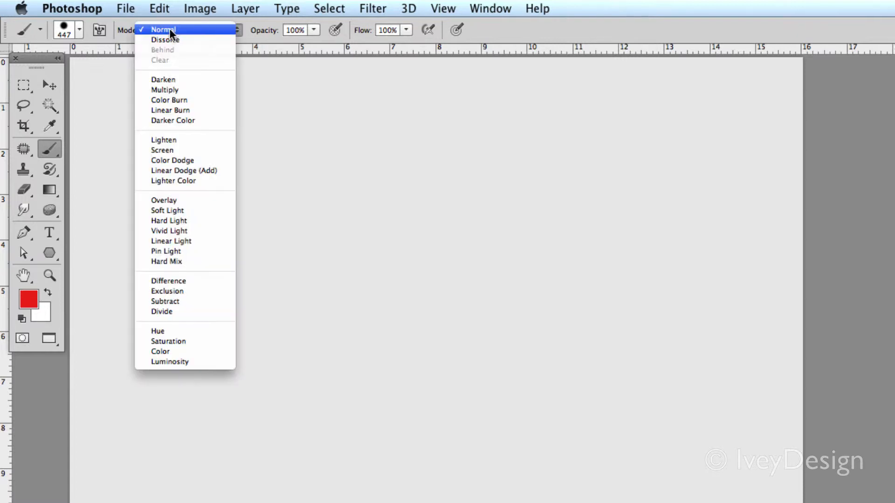
click(190, 29)
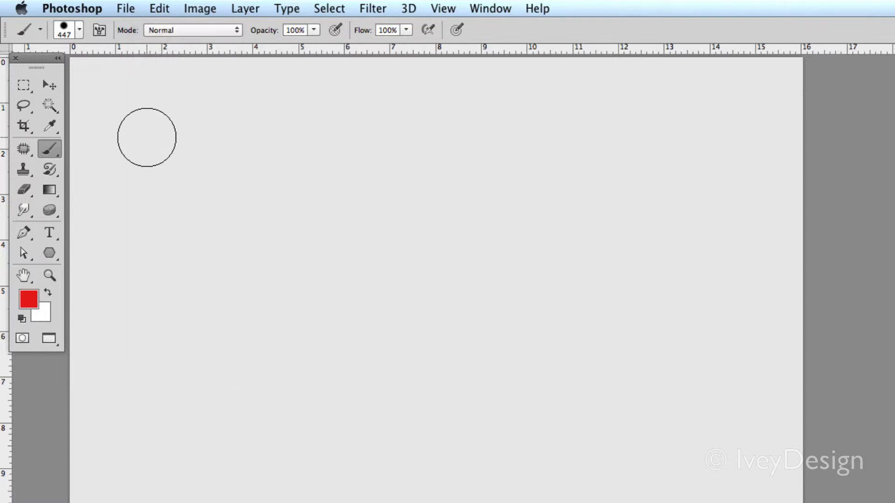
mouse_move(133, 119)
mouse_down()
mouse_move(183, 110)
mouse_move(517, 185)
mouse_move(587, 163)
mouse_up()
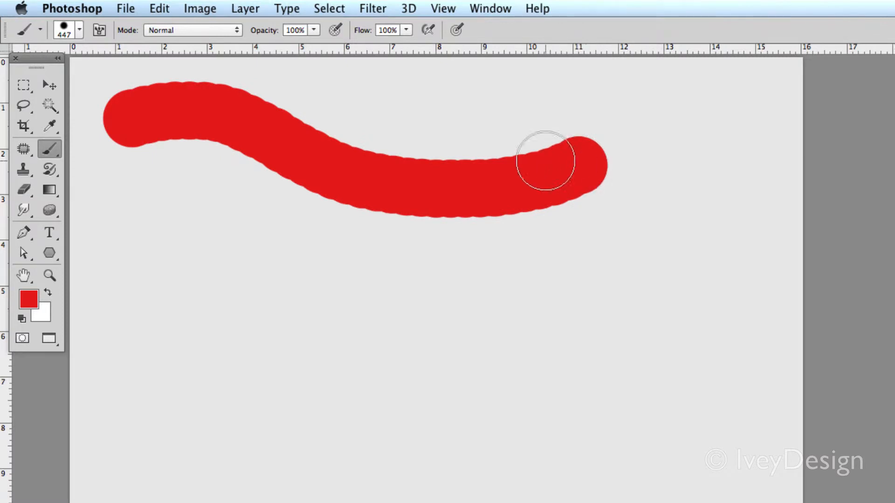
Set the brush blending mode to Multiply and paint a second wavy stroke below the first one
click(171, 33)
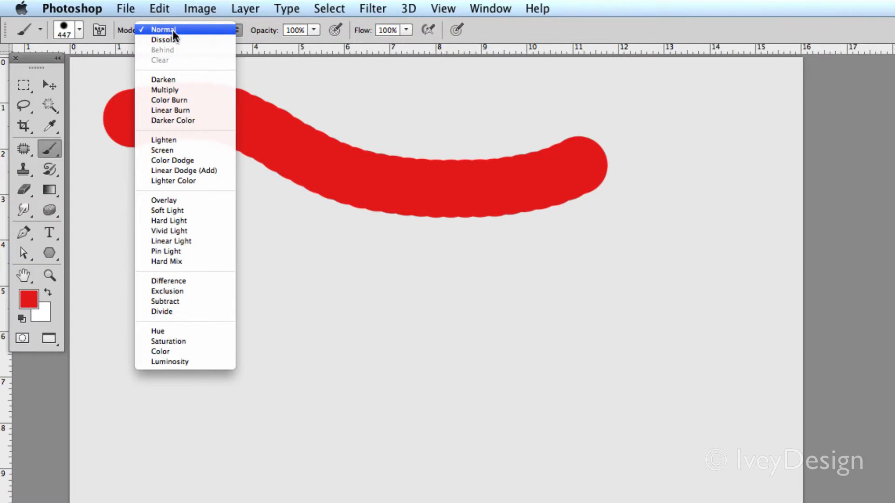
click(174, 89)
mouse_move(145, 273)
mouse_down()
mouse_move(224, 230)
mouse_move(459, 330)
mouse_move(631, 258)
mouse_up()
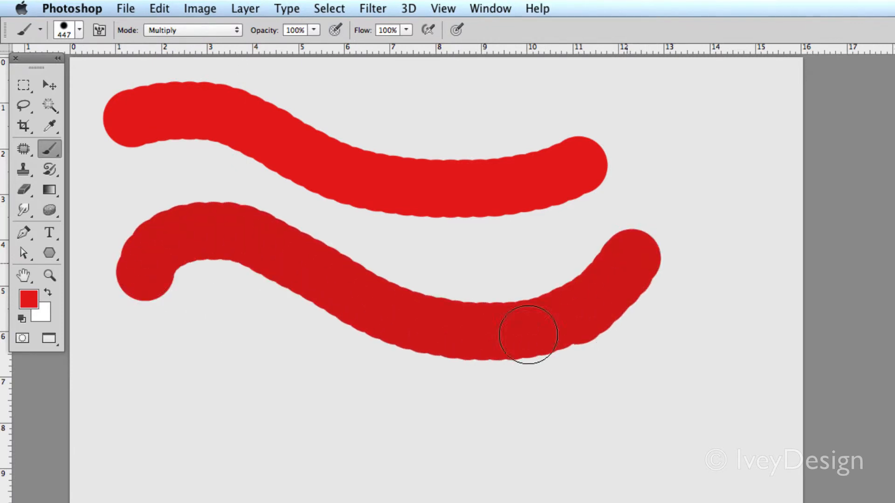
Paint overlapping red strokes in Multiply mode over the lower stroke to build up darker areas
mouse_move(528, 334)
mouse_down()
mouse_move(413, 329)
mouse_move(424, 280)
mouse_move(464, 229)
mouse_move(612, 239)
mouse_up()
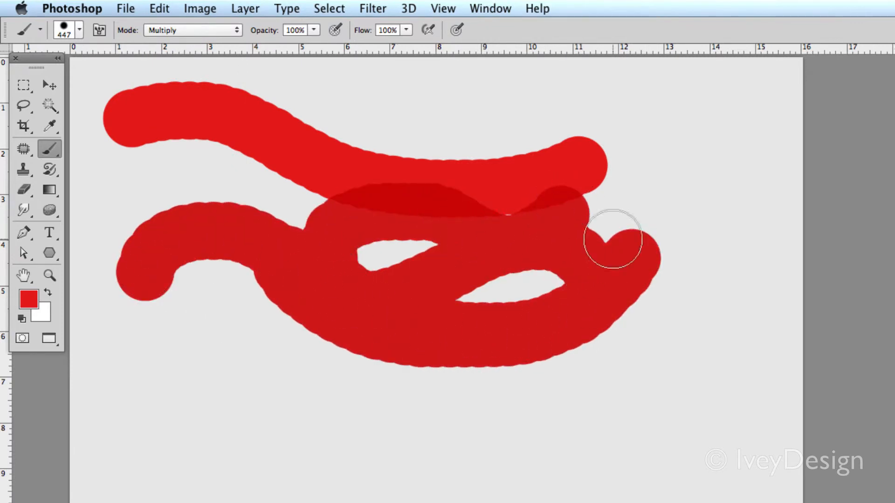
mouse_move(242, 347)
mouse_down()
mouse_move(394, 319)
mouse_move(256, 362)
mouse_move(485, 332)
mouse_move(322, 259)
mouse_move(333, 250)
mouse_move(282, 263)
mouse_move(511, 266)
mouse_move(244, 340)
mouse_move(220, 264)
mouse_move(455, 399)
mouse_move(548, 289)
mouse_move(555, 393)
mouse_move(299, 228)
mouse_move(231, 309)
mouse_move(184, 325)
mouse_up()
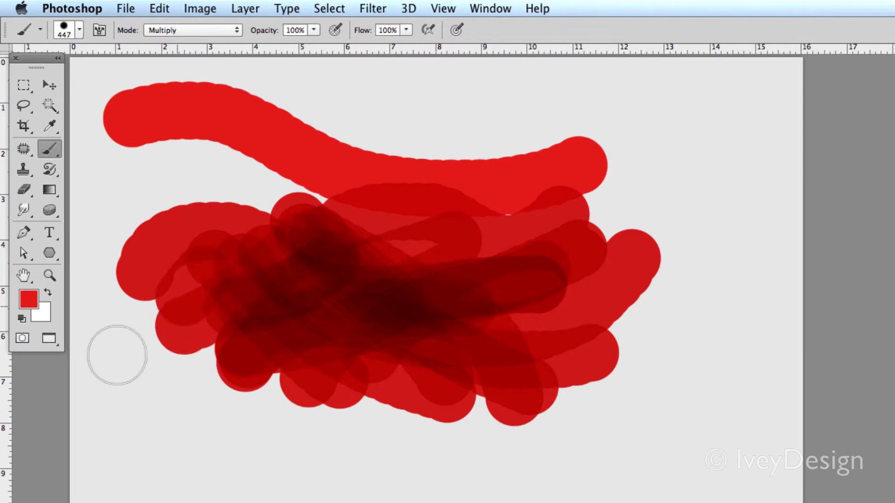
mouse_move(117, 355)
mouse_down()
mouse_move(132, 300)
mouse_move(177, 255)
mouse_move(150, 289)
mouse_move(358, 208)
mouse_move(465, 260)
mouse_move(412, 246)
mouse_move(567, 226)
mouse_move(643, 343)
mouse_move(433, 298)
mouse_move(392, 310)
mouse_up()
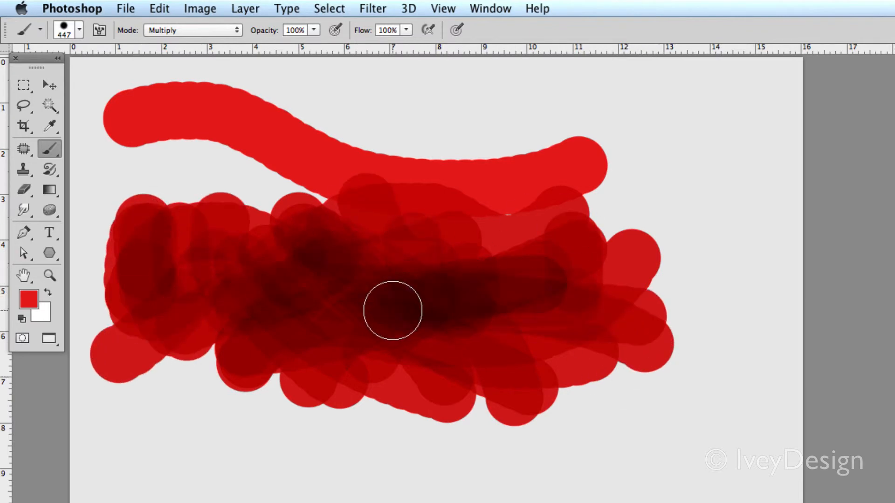
Set the brush blending mode to Screen and paint overlapping red strokes across the painted area
click(156, 28)
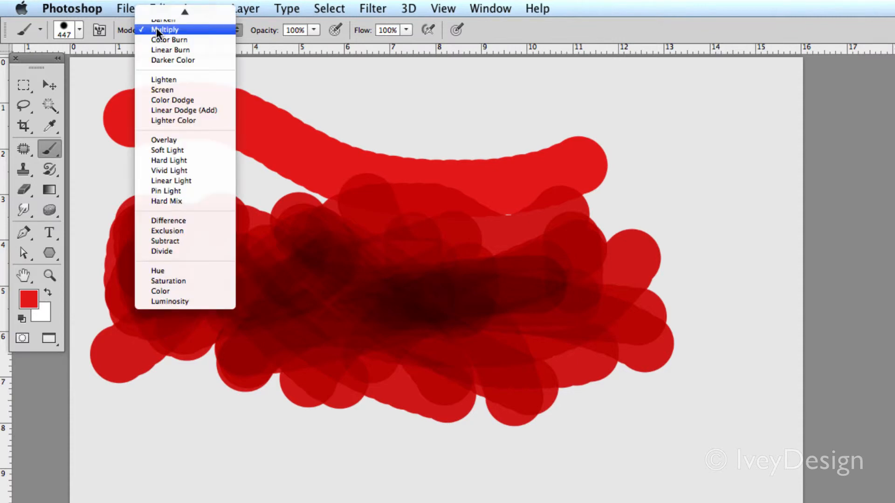
click(182, 90)
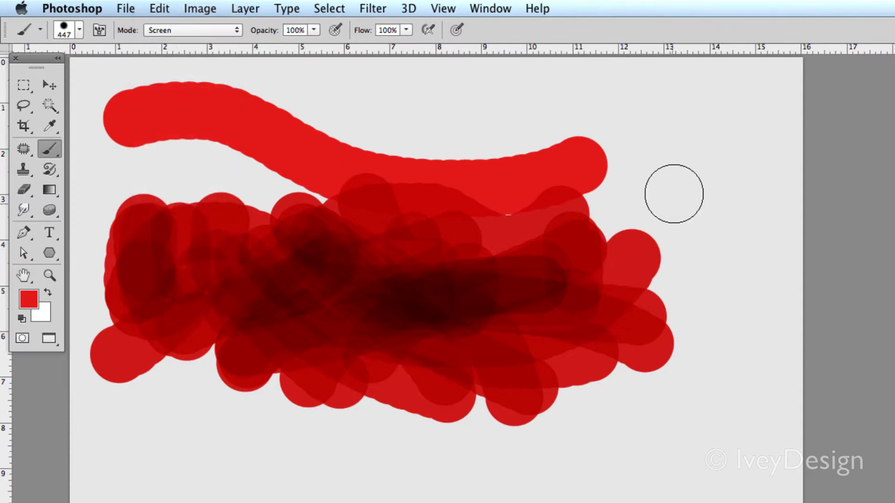
mouse_move(672, 194)
mouse_down()
mouse_move(354, 317)
mouse_move(325, 352)
mouse_move(512, 174)
mouse_move(365, 362)
mouse_move(424, 330)
mouse_move(474, 337)
mouse_move(178, 162)
mouse_move(262, 192)
mouse_move(410, 307)
mouse_move(386, 295)
mouse_move(569, 340)
mouse_up()
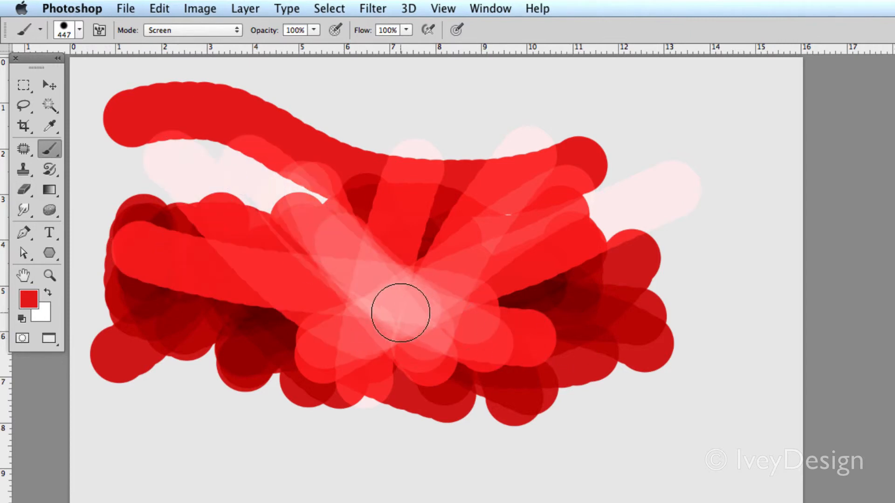
Change the foreground color to bright blue and paint strokes in Screen mode over the upper red area
click(29, 298)
click(390, 191)
drag(357, 139, 359, 118)
click(574, 116)
mouse_move(620, 169)
mouse_down()
mouse_move(410, 309)
mouse_move(327, 290)
mouse_move(364, 143)
mouse_move(526, 184)
mouse_move(520, 129)
mouse_move(276, 245)
mouse_move(277, 116)
mouse_move(468, 289)
mouse_move(576, 211)
mouse_move(416, 213)
mouse_move(505, 223)
mouse_move(525, 285)
mouse_move(485, 239)
mouse_move(384, 215)
mouse_move(469, 117)
mouse_move(324, 255)
mouse_up()
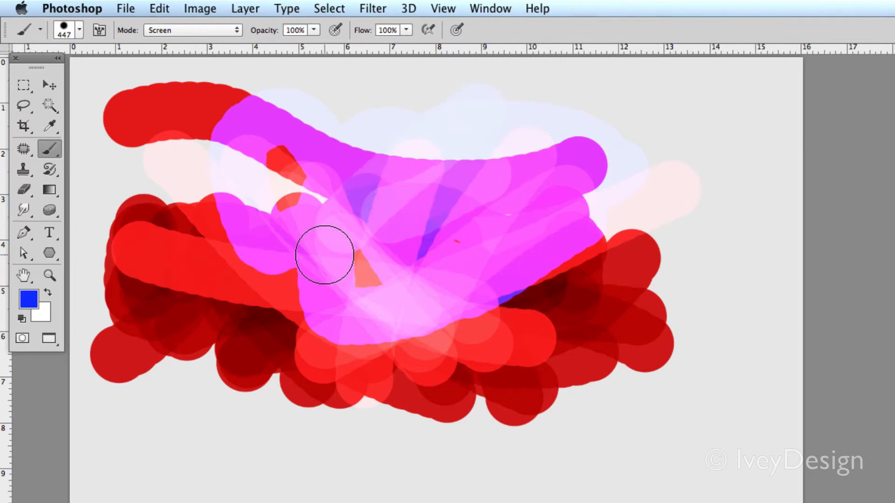
Set the brush blending mode to Exclusion and paint long looping blue strokes across the existing artwork
click(170, 27)
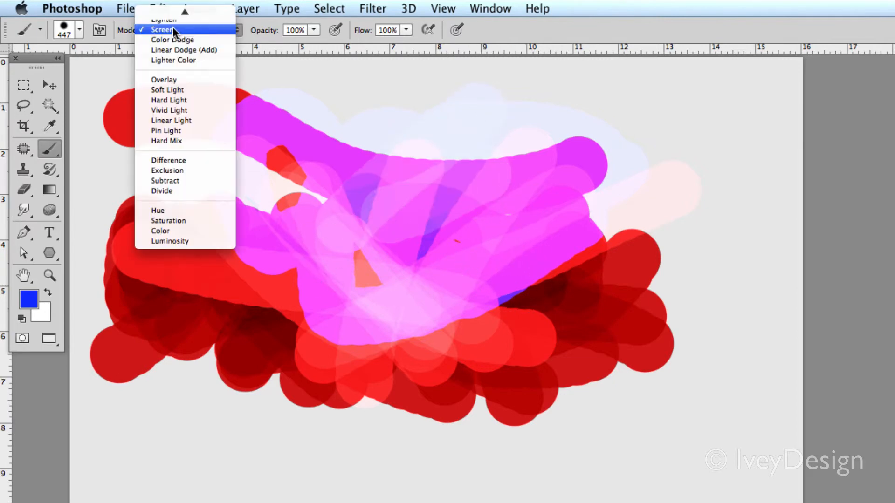
click(188, 172)
mouse_move(167, 161)
mouse_down()
mouse_move(224, 181)
mouse_move(621, 219)
mouse_move(587, 133)
mouse_move(160, 200)
mouse_move(463, 231)
mouse_move(610, 419)
mouse_move(491, 405)
mouse_up()
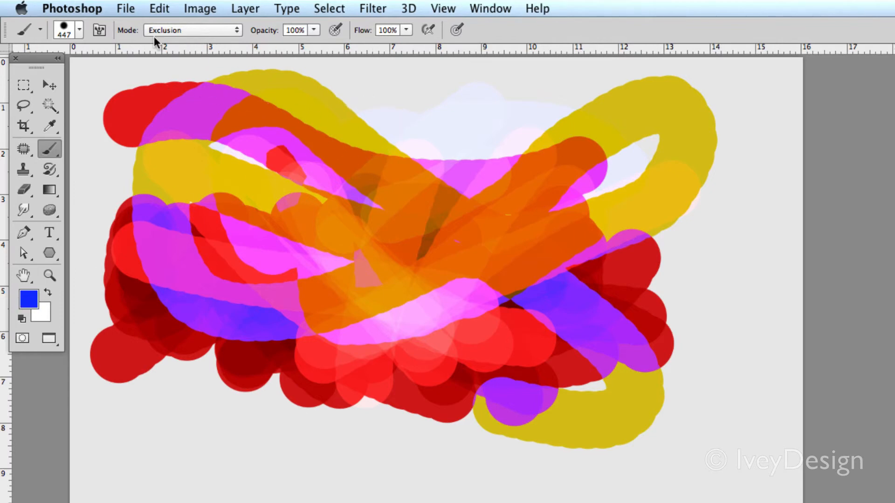
mouse_move(463, 94)
mouse_down()
mouse_move(595, 174)
mouse_move(648, 129)
mouse_move(613, 219)
mouse_move(591, 370)
mouse_move(415, 380)
mouse_up()
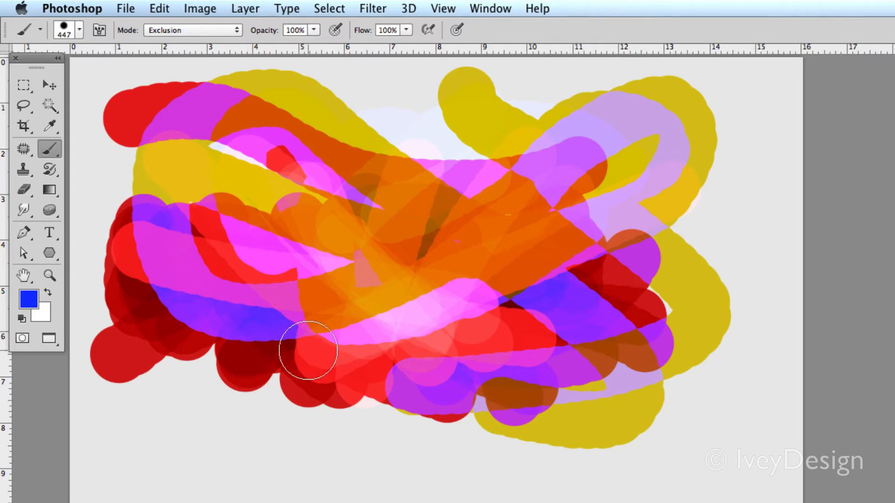
Set the brush blending mode to Normal and stamp two blue dots near the center using the precise crosshair cursor
click(177, 29)
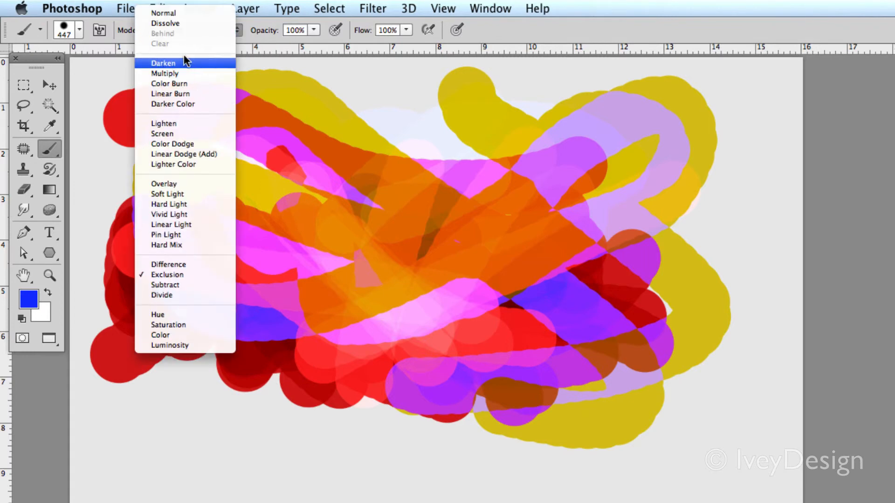
click(180, 12)
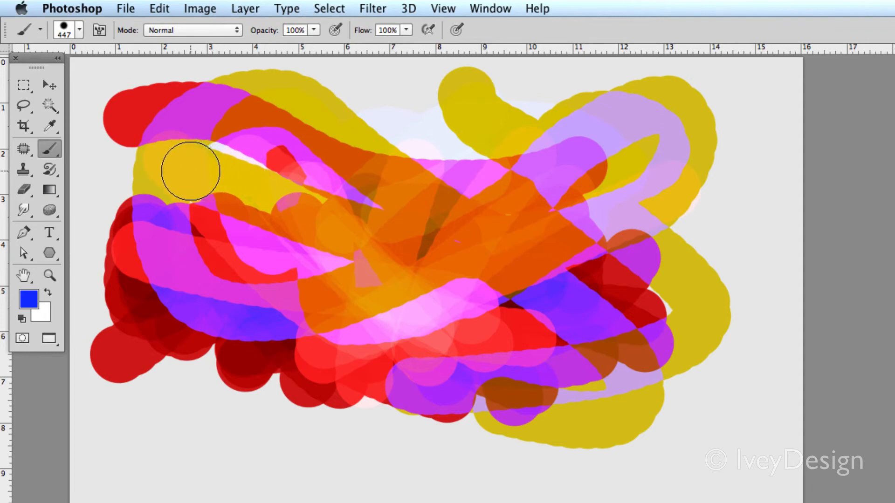
key(Caps_Lock)
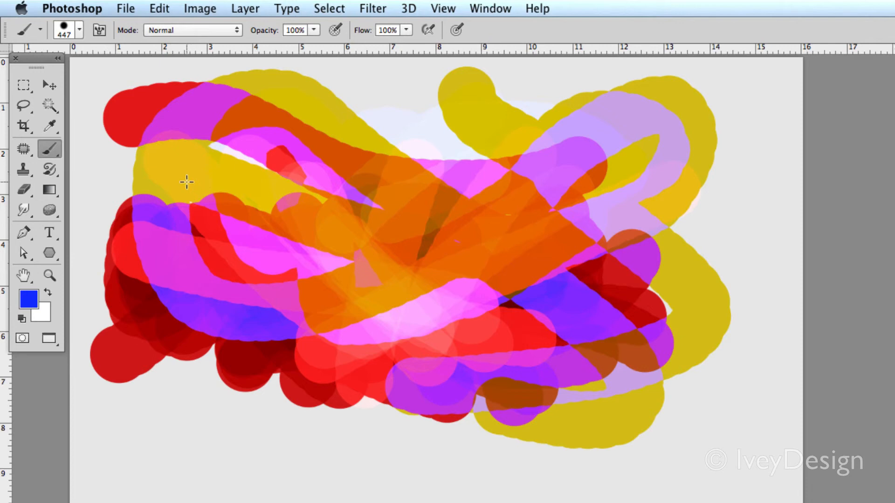
click(376, 173)
click(420, 209)
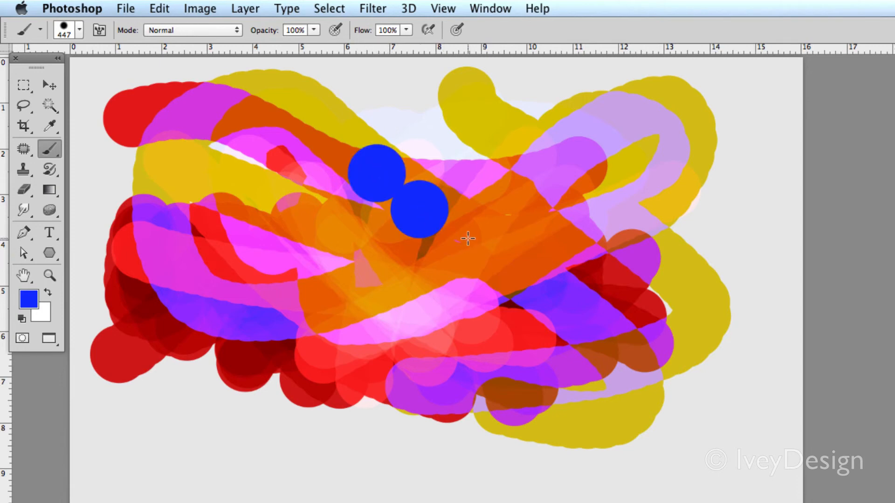
Restore the brush-size cursor and paint a solid blue blob beside the two dots
key(Caps_Lock)
mouse_move(468, 238)
mouse_down()
mouse_move(435, 233)
mouse_move(467, 177)
mouse_move(519, 246)
mouse_up()
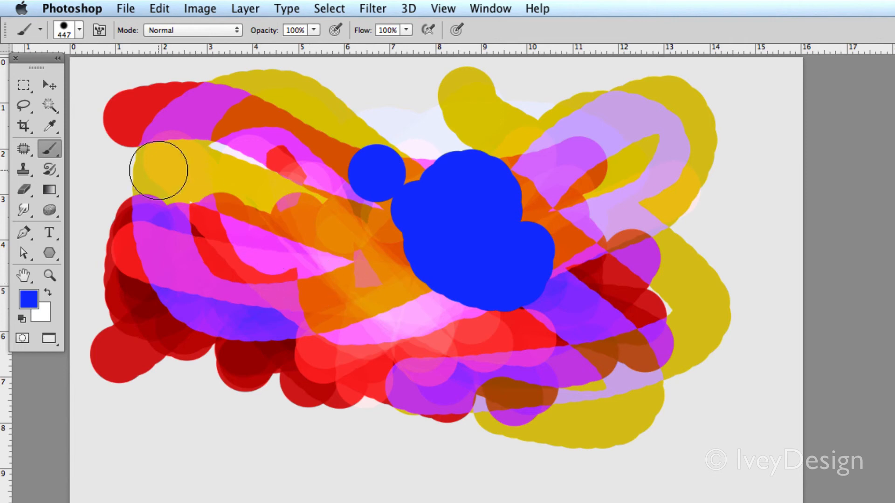
Set the brush tip spacing to 151% and paint a trail of separated blue dots over the artwork
click(99, 30)
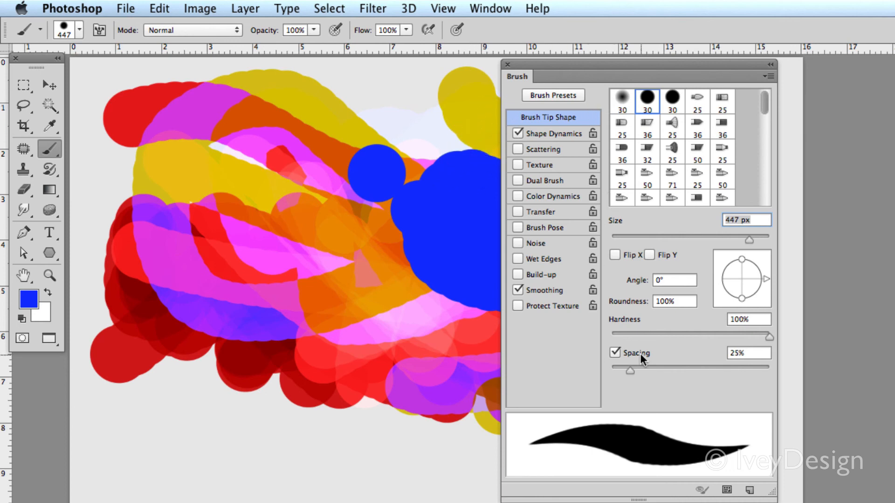
drag(633, 370, 709, 371)
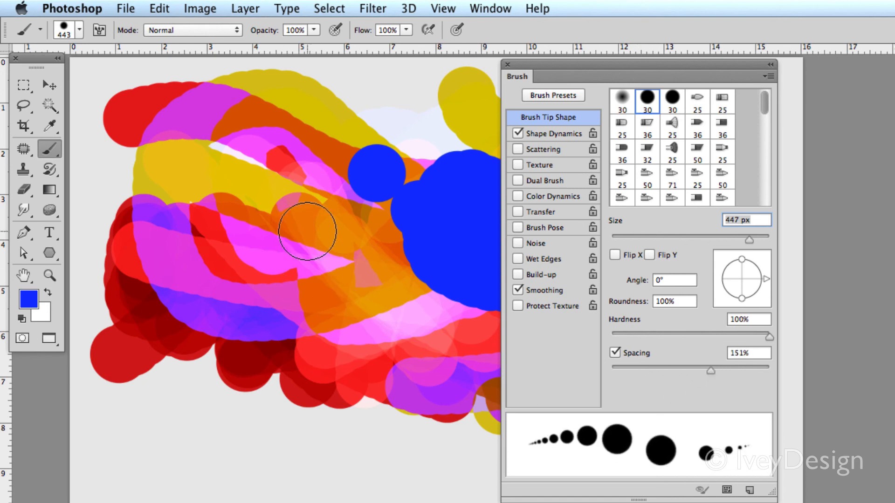
mouse_move(291, 190)
mouse_down()
mouse_move(349, 355)
mouse_move(233, 306)
mouse_move(255, 76)
mouse_move(164, 164)
mouse_up()
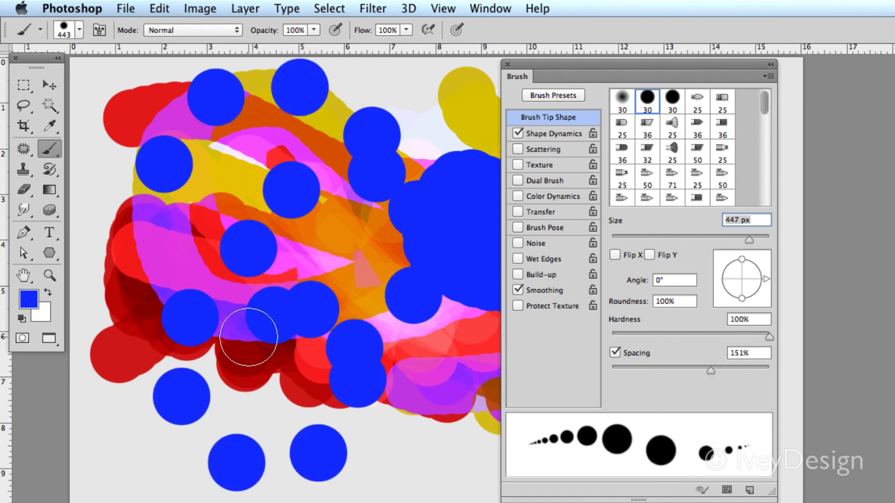
Reduce the brush tip spacing to 1%
click(692, 370)
drag(692, 370, 602, 370)
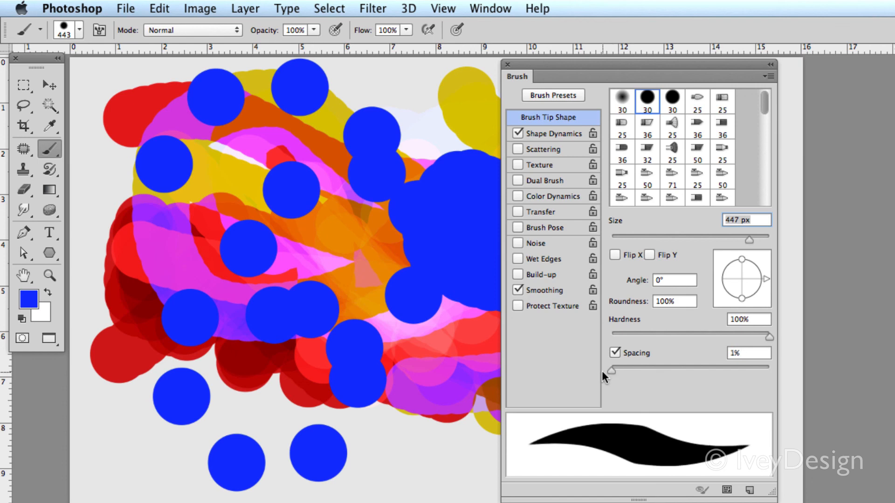